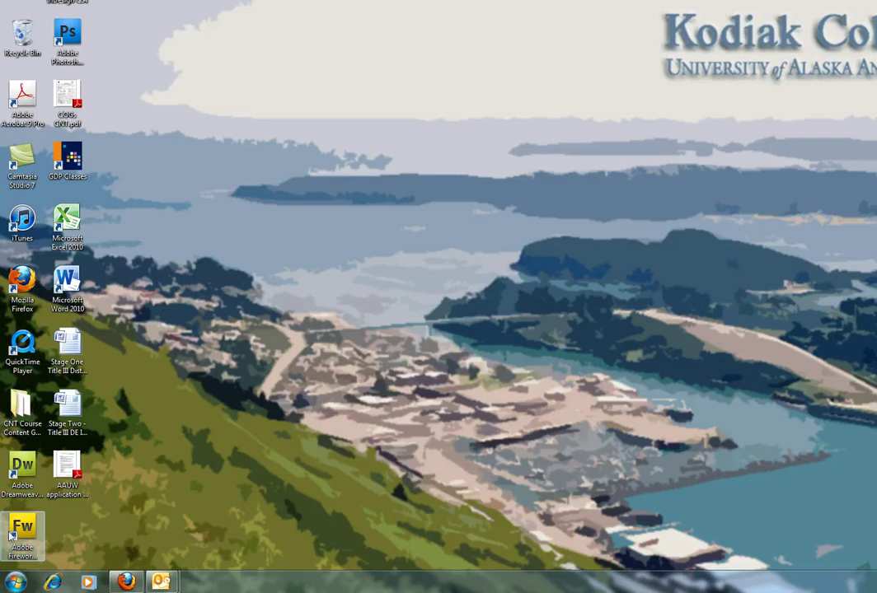
# - Launch WordPad by searching 'wordp' in the Windows 7 Start menu
pyautogui.click(16, 583)
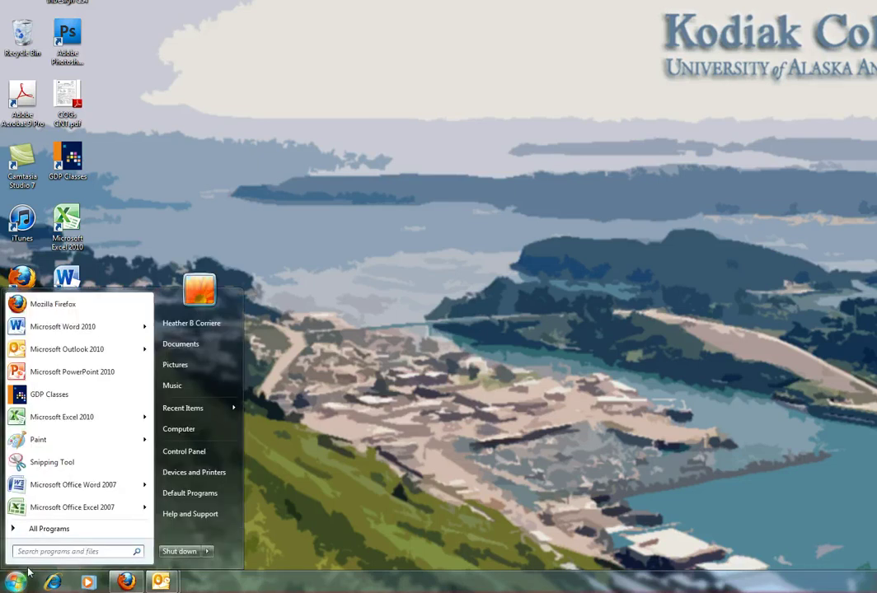
pyautogui.write('wordp')
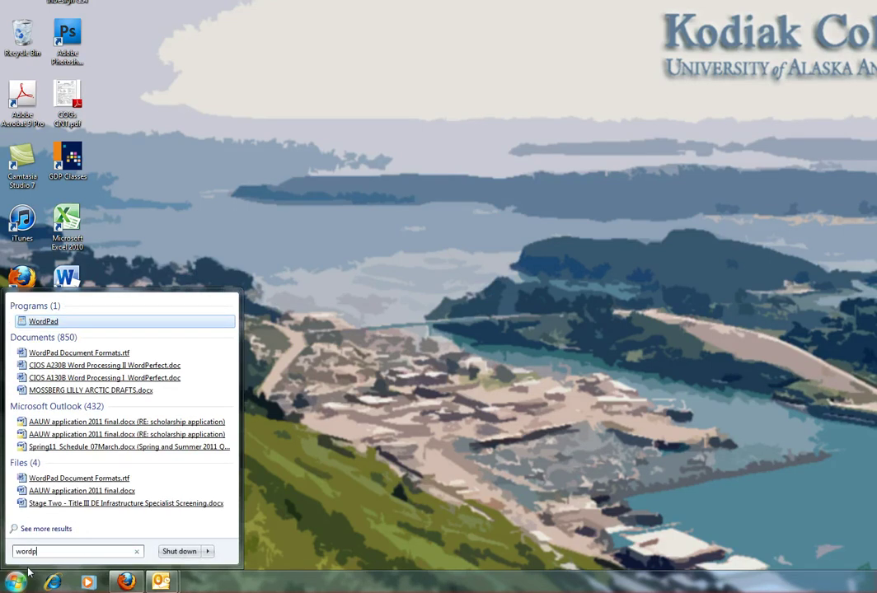
pyautogui.press('Return')
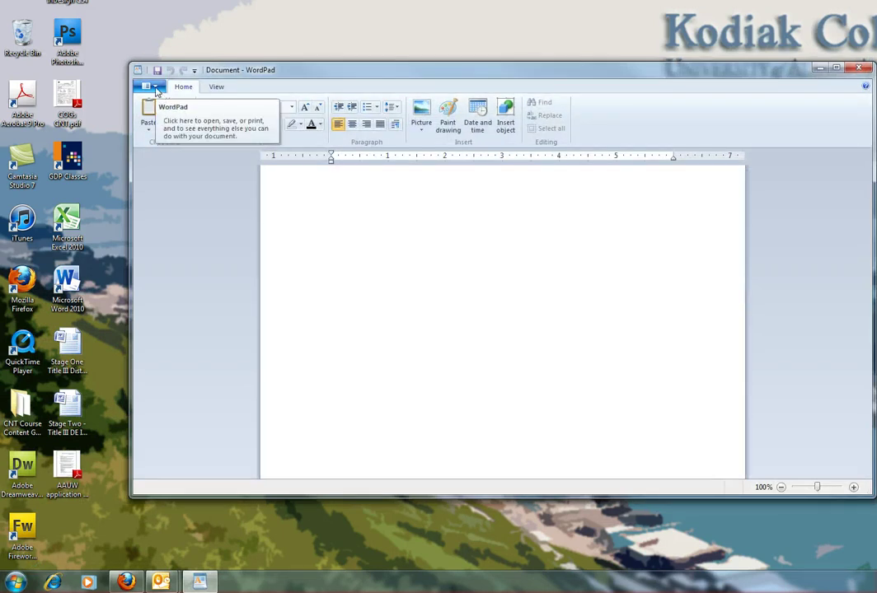
# - Open WordPad Document Formats.rtf from Admin classes > Windows 7 > Windows7_Student_Data_Files > Chapter05_Data_Files
pyautogui.click(155, 88)
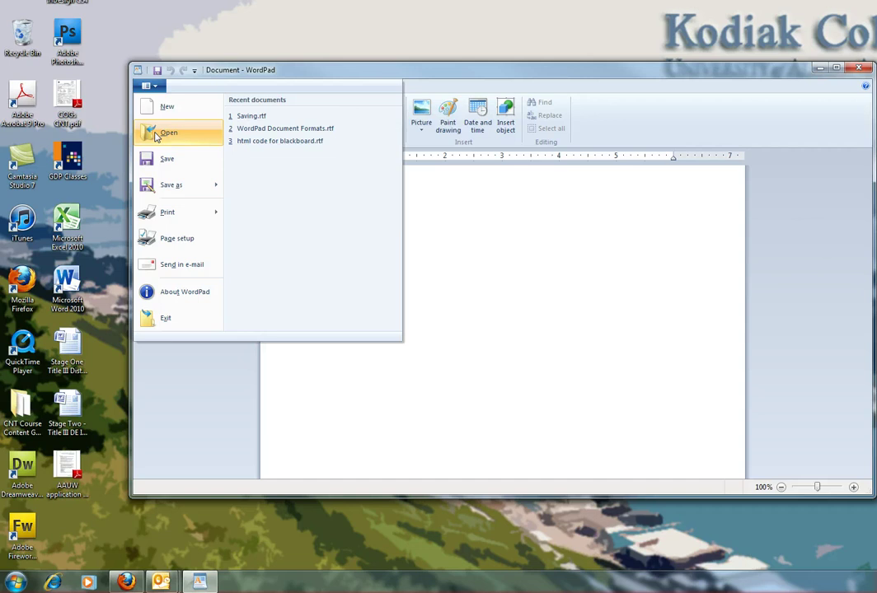
pyautogui.click(157, 136)
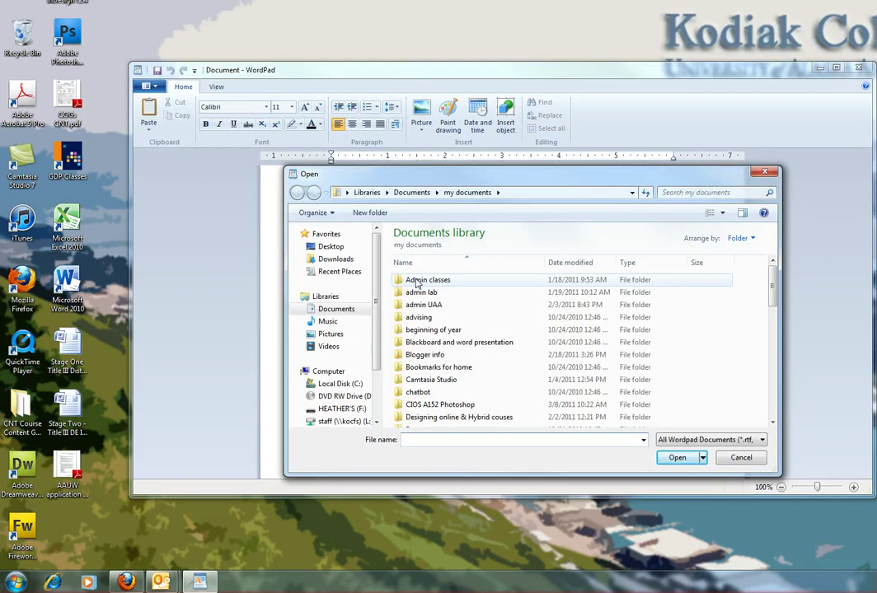
pyautogui.doubleClick(417, 283)
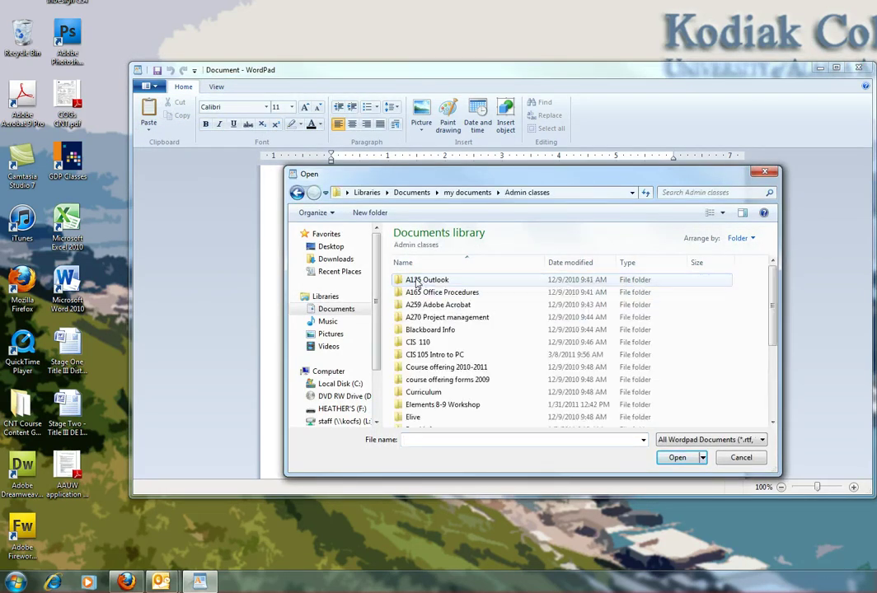
pyautogui.scroll(-4, 445, 354)
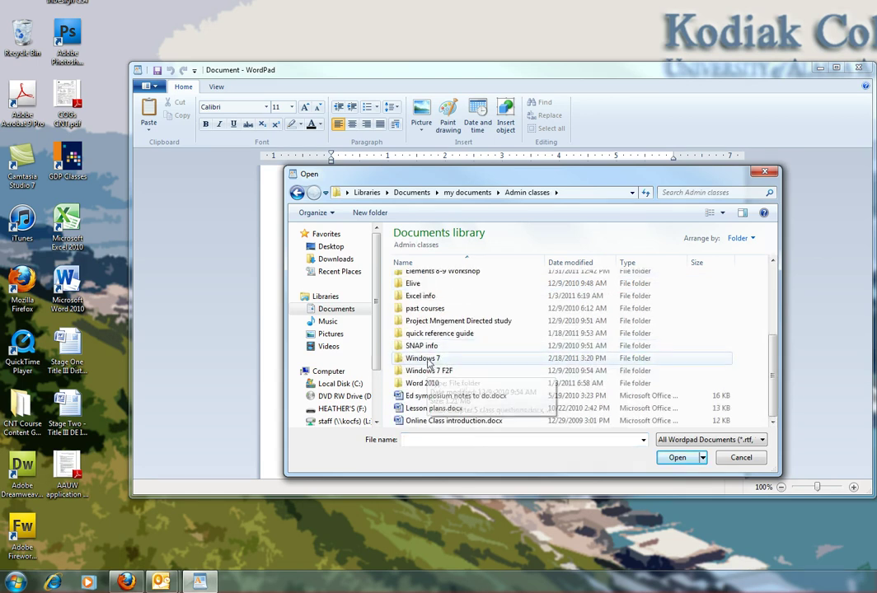
pyautogui.doubleClick(425, 360)
pyautogui.click(437, 345)
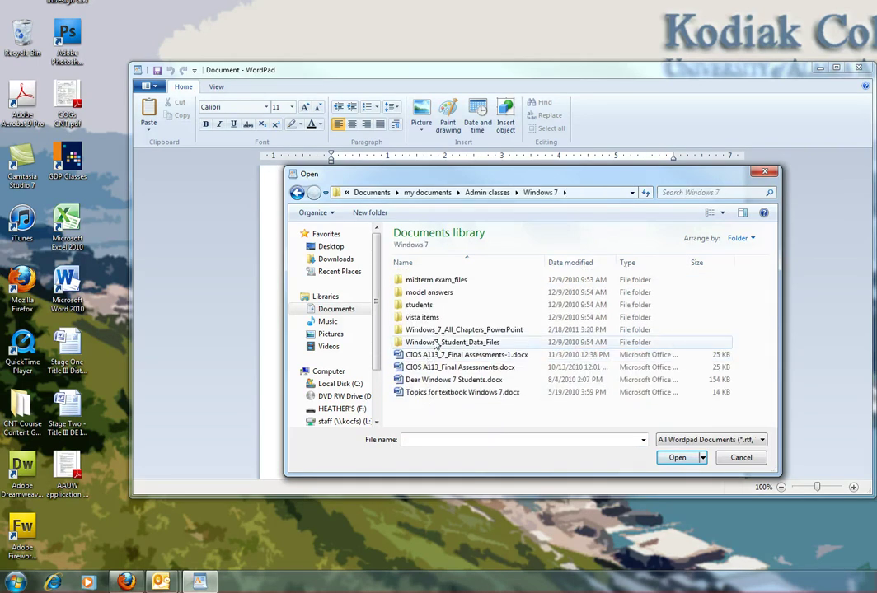
pyautogui.doubleClick(437, 345)
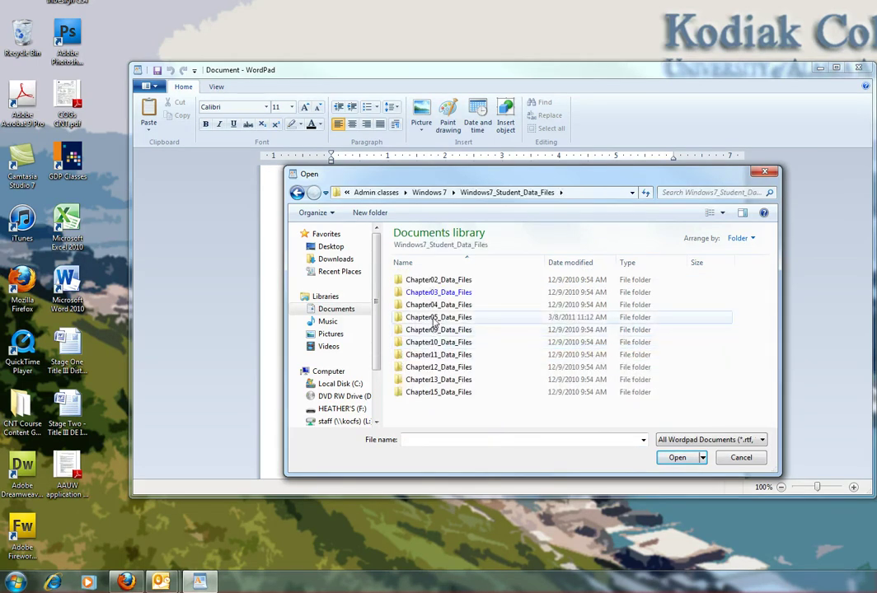
pyautogui.doubleClick(433, 318)
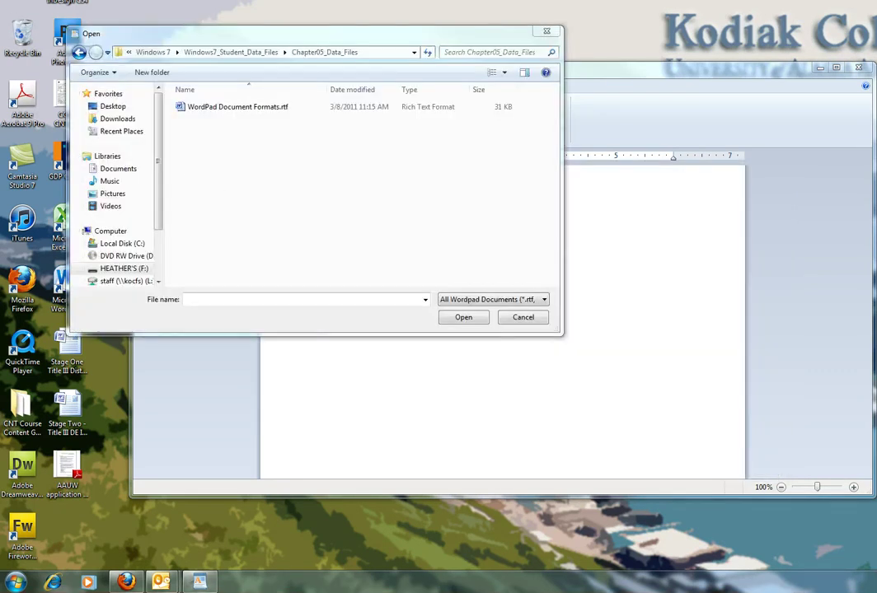
pyautogui.click(230, 113)
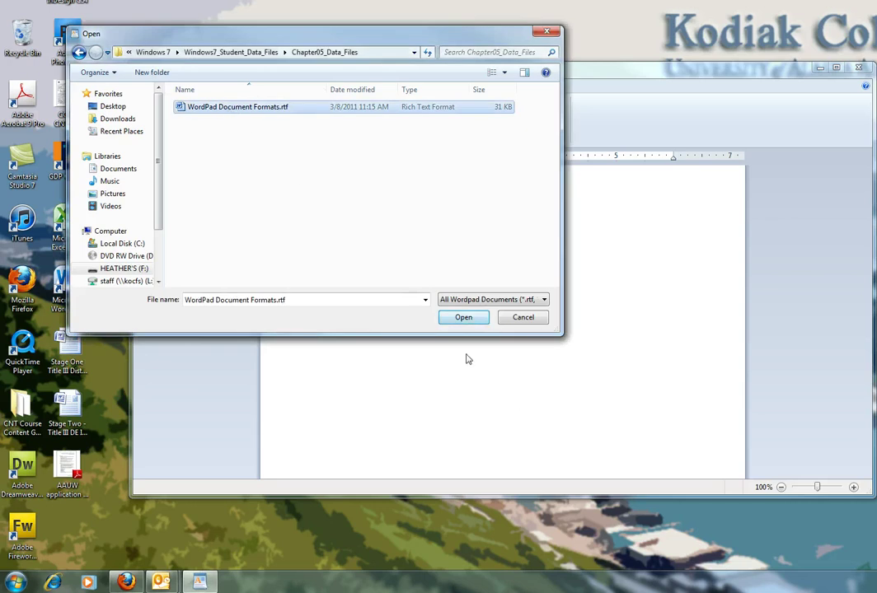
pyautogui.click(465, 319)
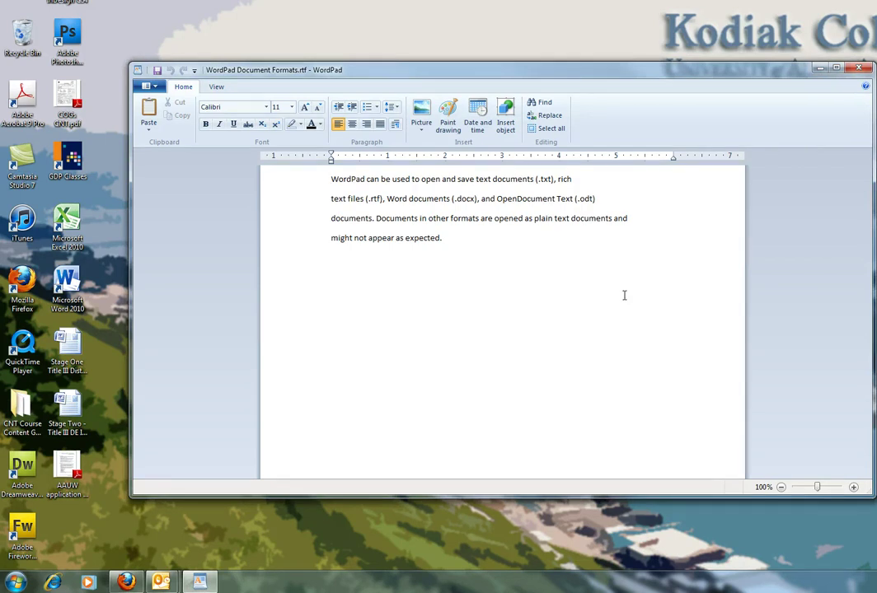
# - Select the whole four-line paragraph about supported file formats with Ctrl+A
pyautogui.hotkey('ctrl', 'a')
pyautogui.hotkey('ctrl', 'c')
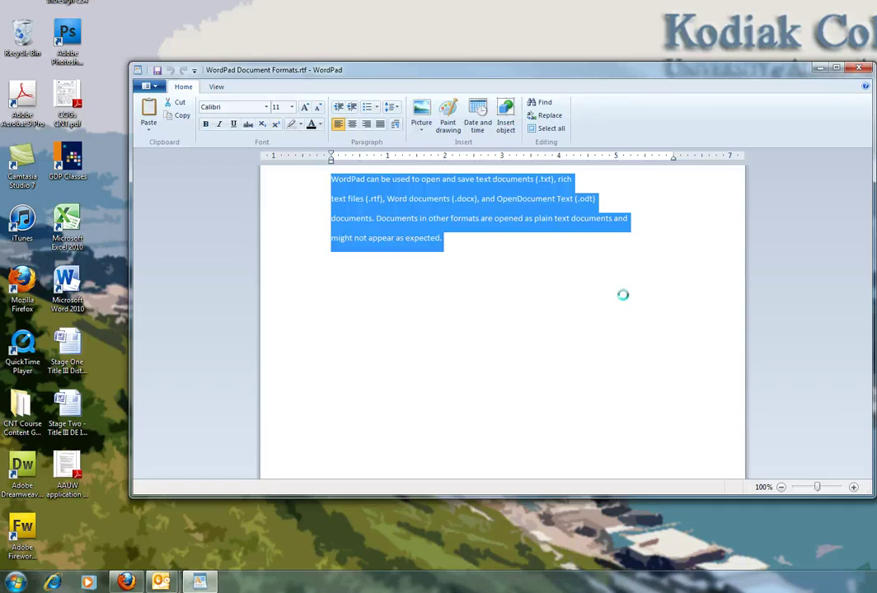
# - Open Saving.rtf from Chapter_05_Model_Answers > Ch05_Assessment_Model_Answers > Assessment 2
pyautogui.click(151, 87)
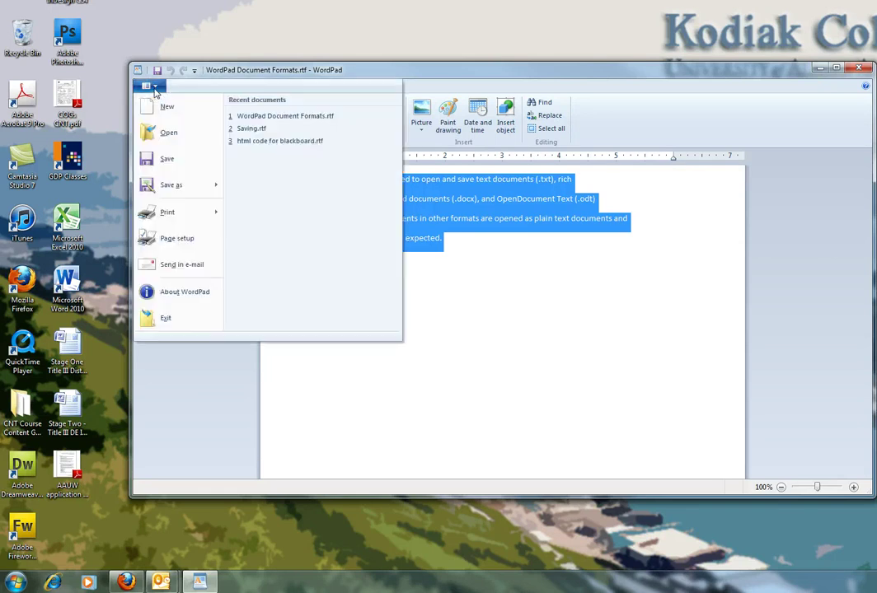
pyautogui.click(164, 132)
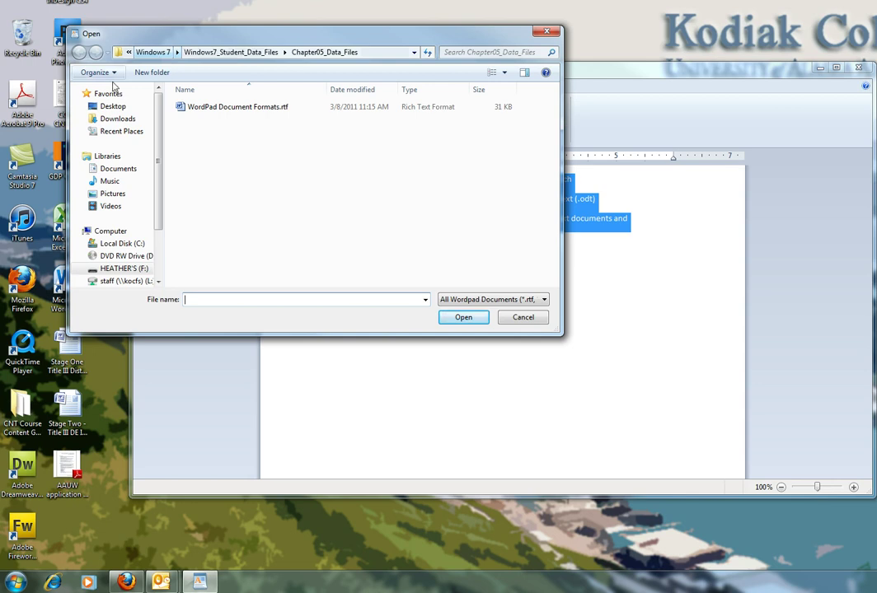
pyautogui.click(148, 52)
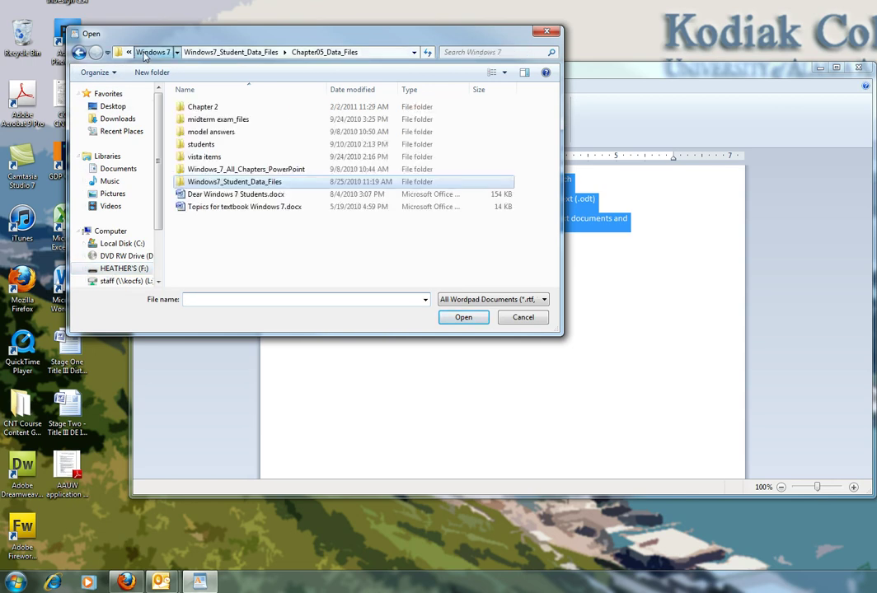
pyautogui.doubleClick(219, 132)
pyautogui.doubleClick(226, 158)
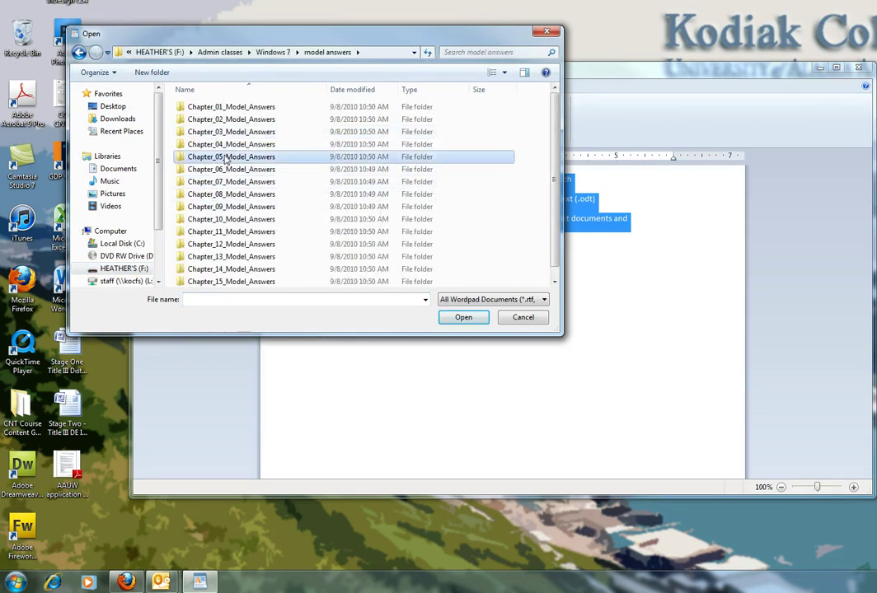
pyautogui.doubleClick(228, 107)
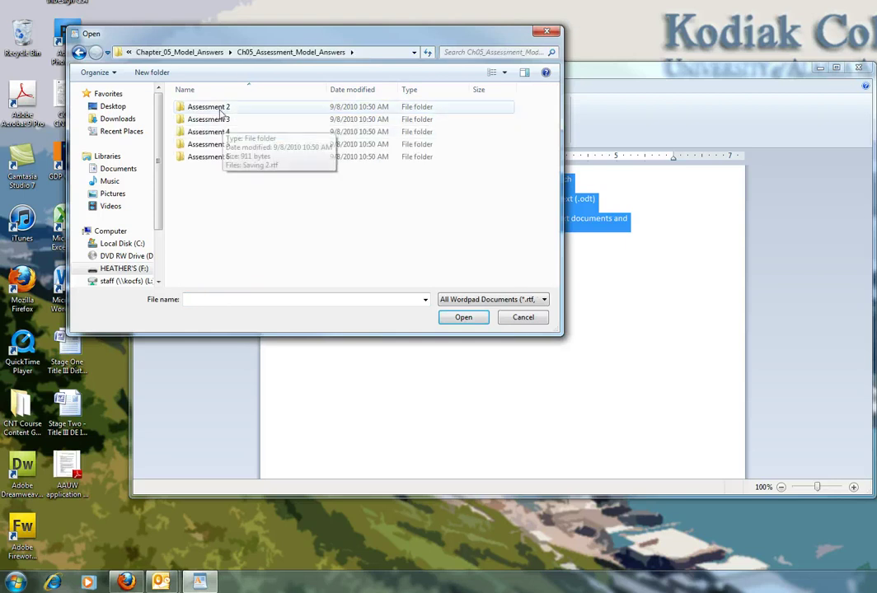
pyautogui.doubleClick(221, 110)
pyautogui.click(220, 111)
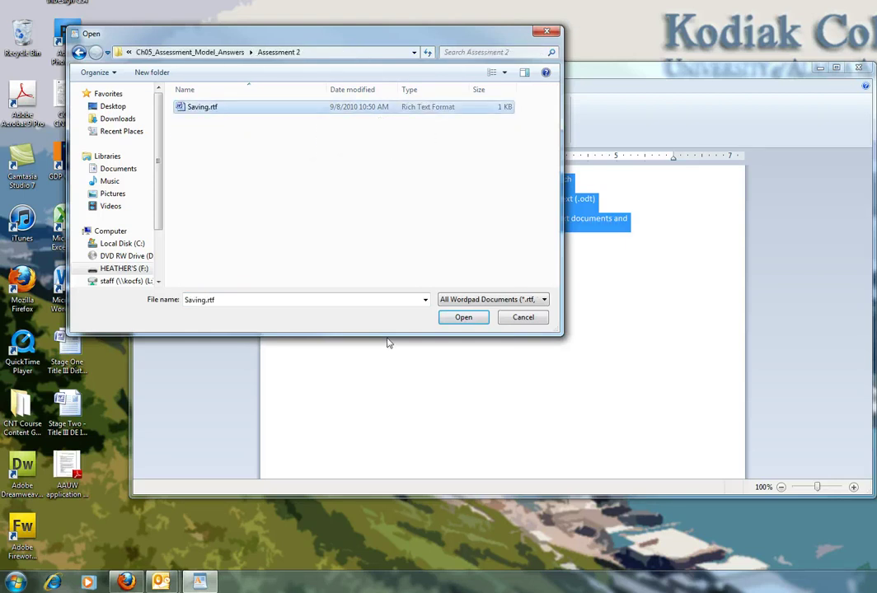
pyautogui.click(467, 319)
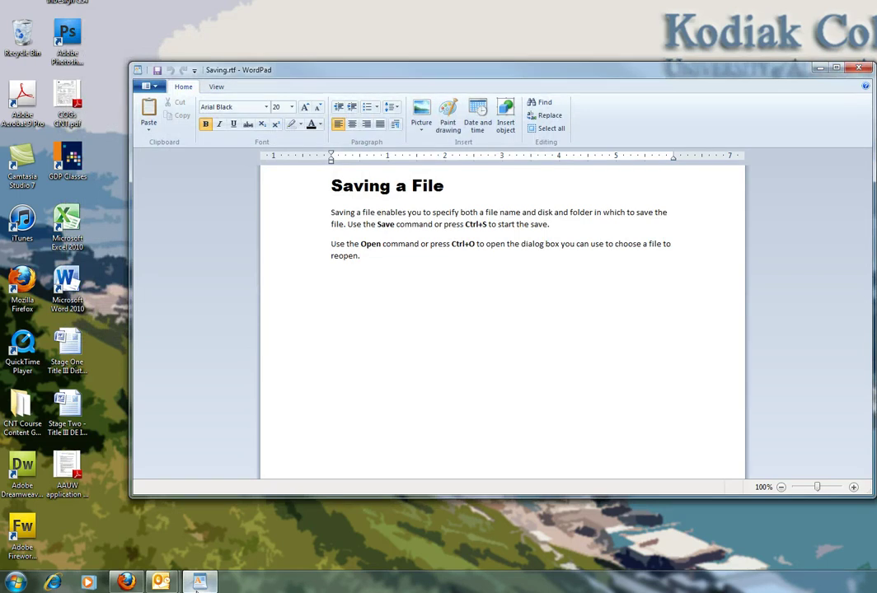
# - Below the 'reopen.' paragraph, paste the resaving-other-formats sentence and the WordPad file-formats paragraph
pyautogui.press('super+d')
pyautogui.press('super+d')
pyautogui.click(364, 258)
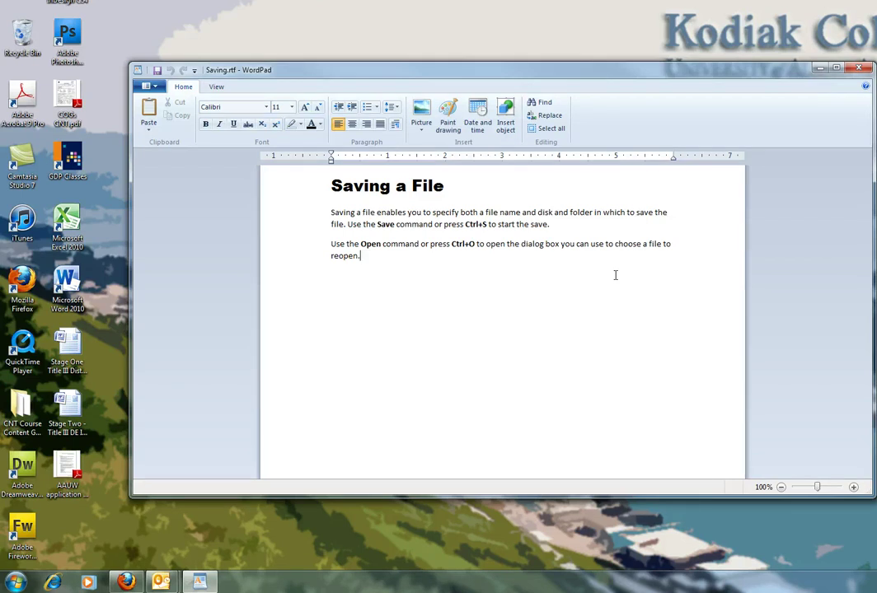
pyautogui.press('Return')
pyautogui.press('Return')
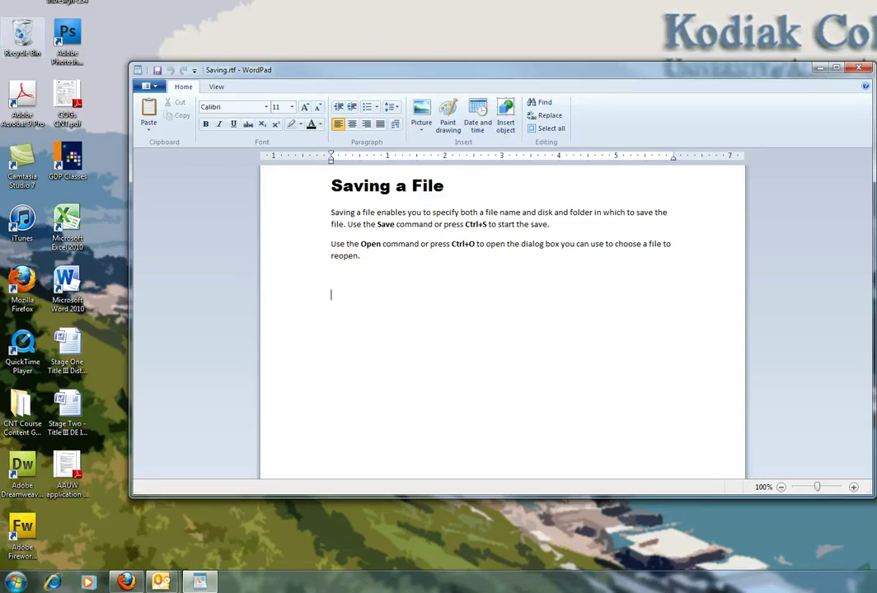
pyautogui.write('WordPad can open and resave documents in other formats.')
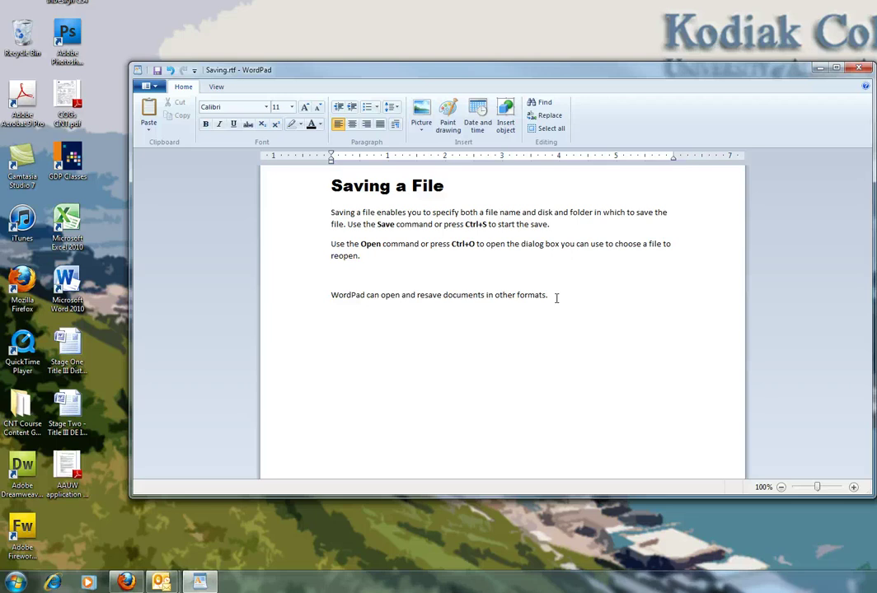
pyautogui.hotkey('ctrl', 'v')
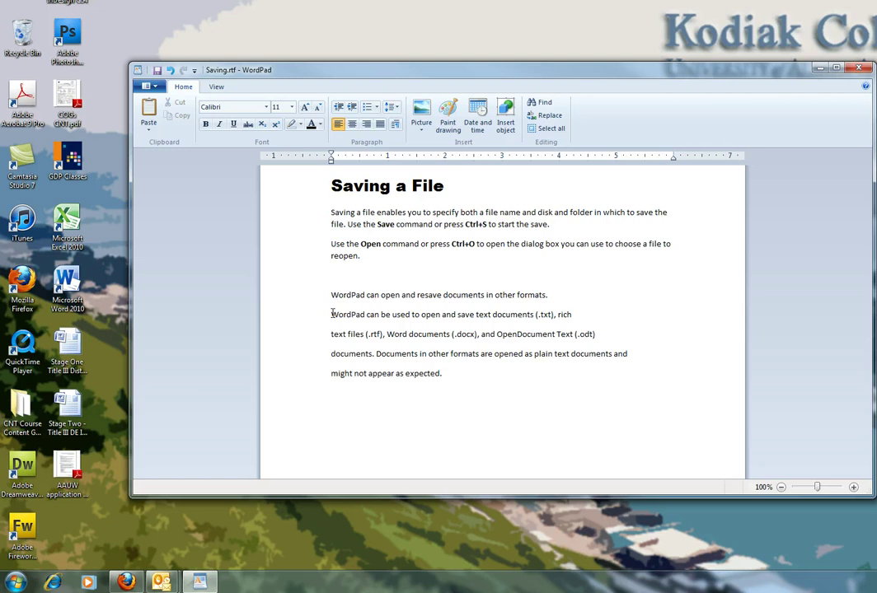
# - Change the four pasted file-formats lines from 1.15 to 1.0 line spacing
pyautogui.moveTo(331, 315); pyautogui.dragTo(513, 385)
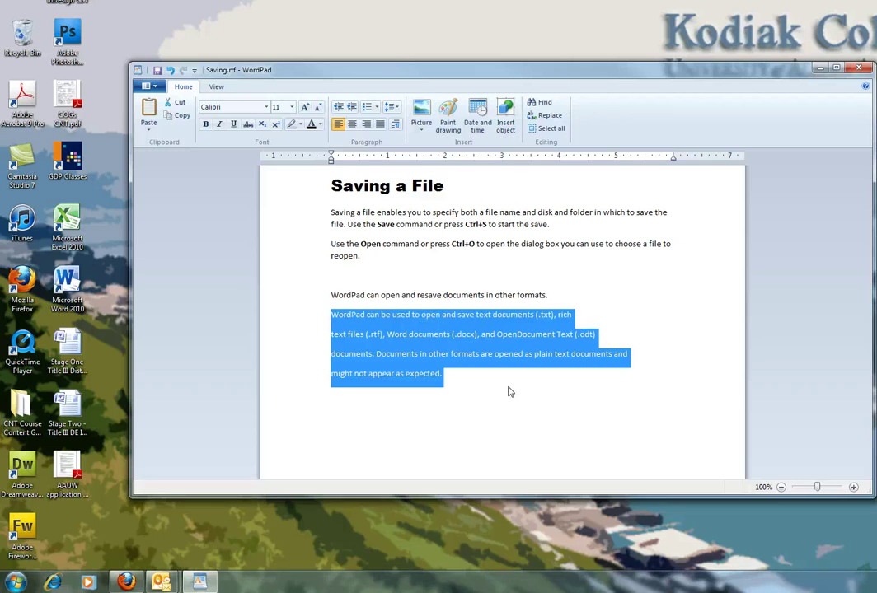
pyautogui.click(392, 108)
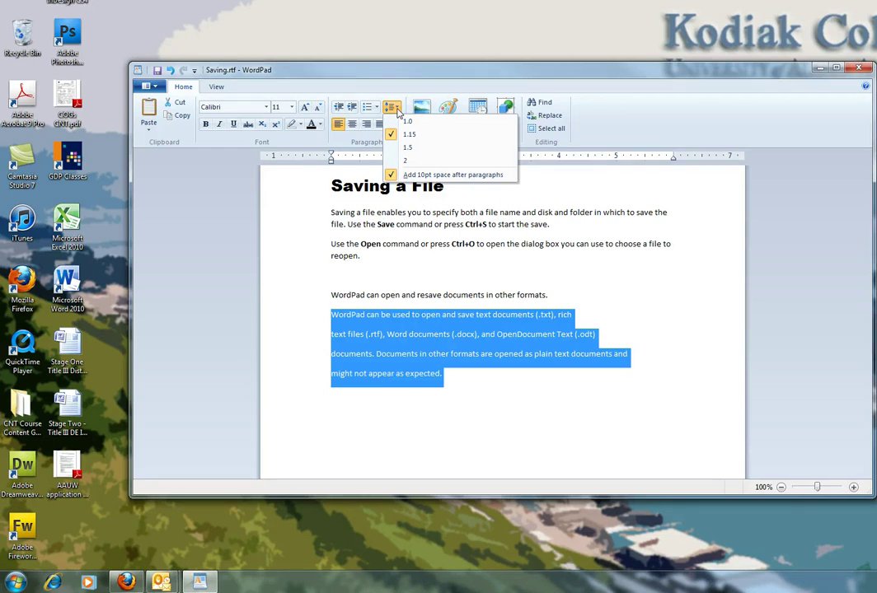
pyautogui.click(407, 121)
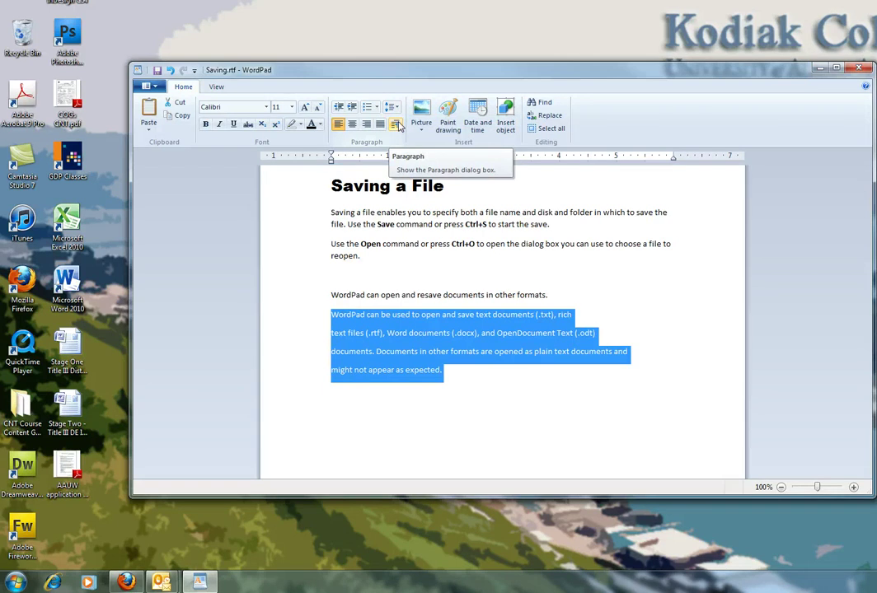
# - Remove the breaks after 'rich', '.odt)' and 'documents and' to make one continuous paragraph
pyautogui.click(588, 315)
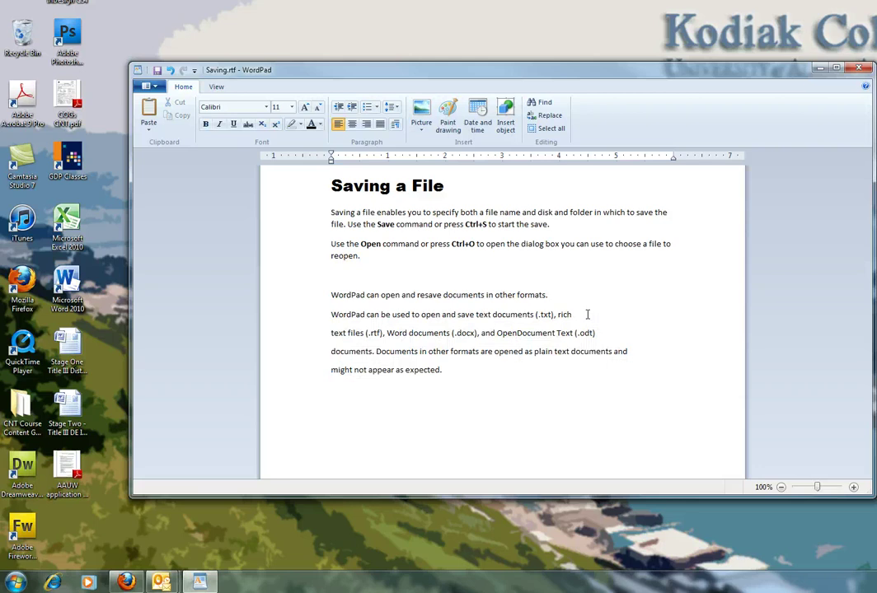
pyautogui.press('Delete')
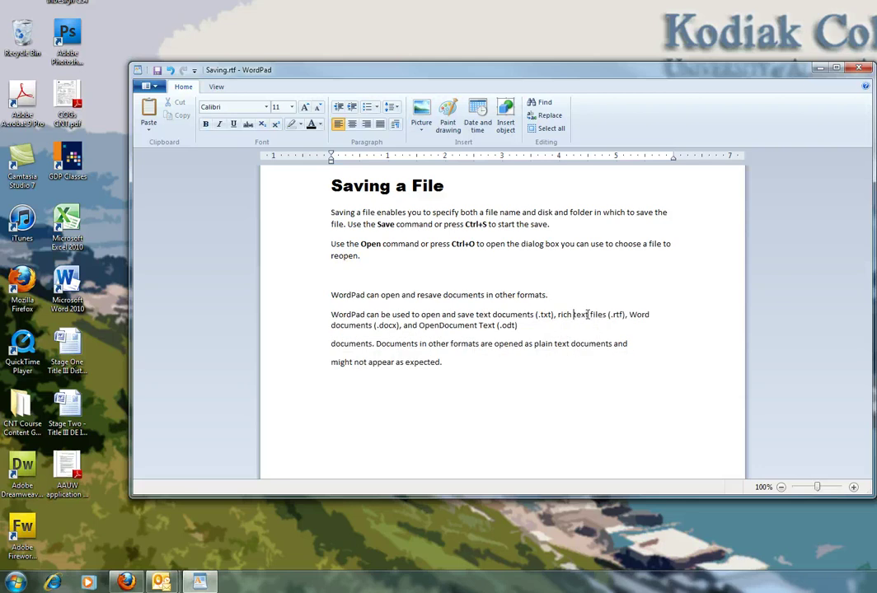
pyautogui.click(532, 331)
pyautogui.press('Delete')
pyautogui.click(486, 337)
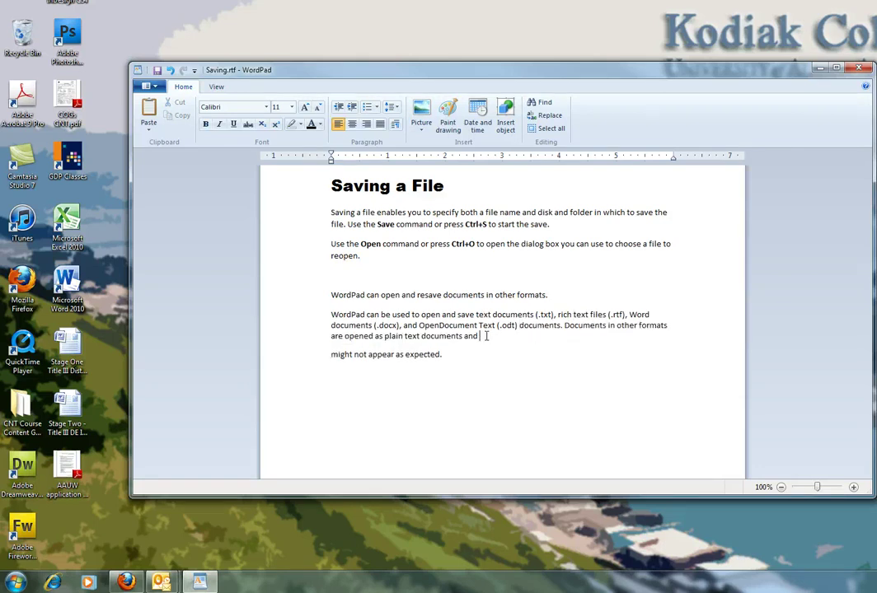
pyautogui.press('Delete')
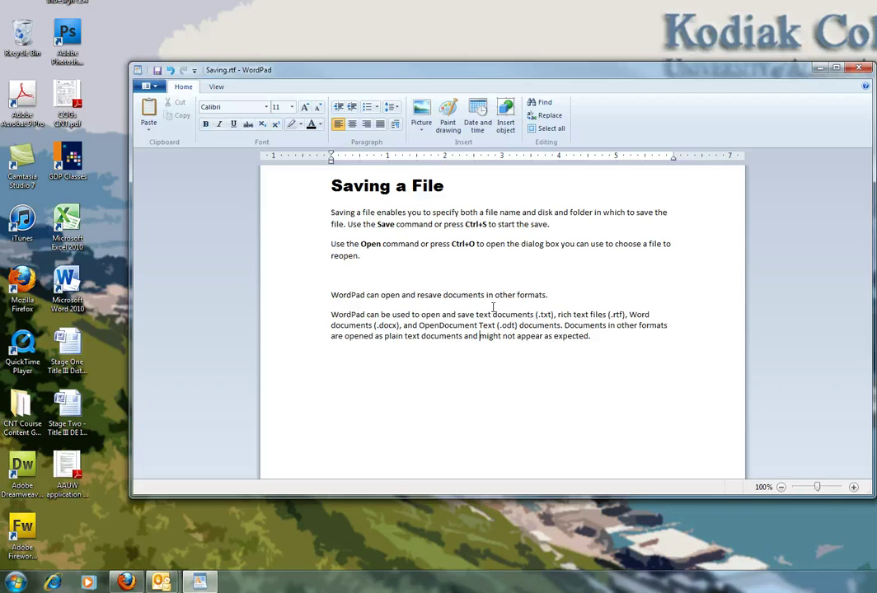
# - Bring up Save As for Saving.rtf as Rich Text Format in Assessment 2, nudging the dialog right
pyautogui.click(146, 86)
pyautogui.moveTo(171, 177)
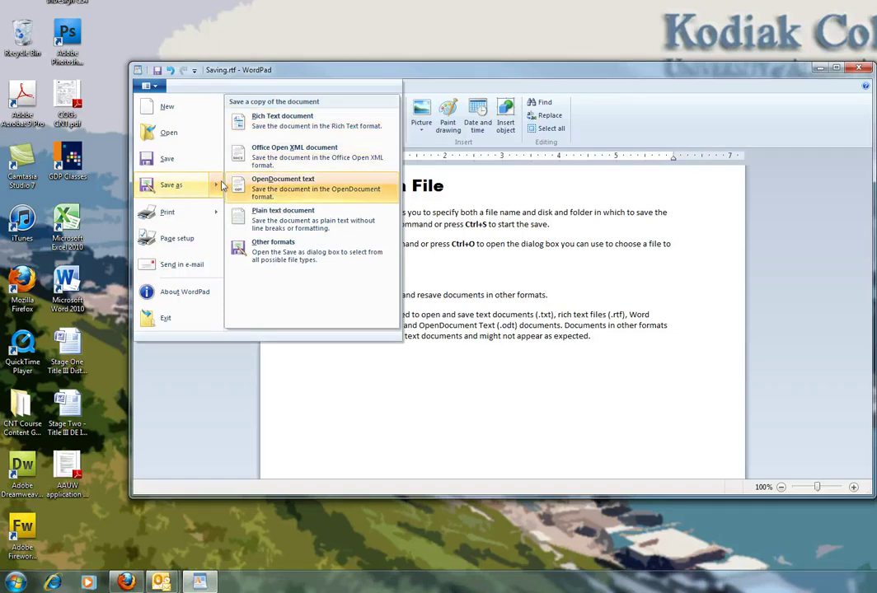
pyautogui.click(165, 185)
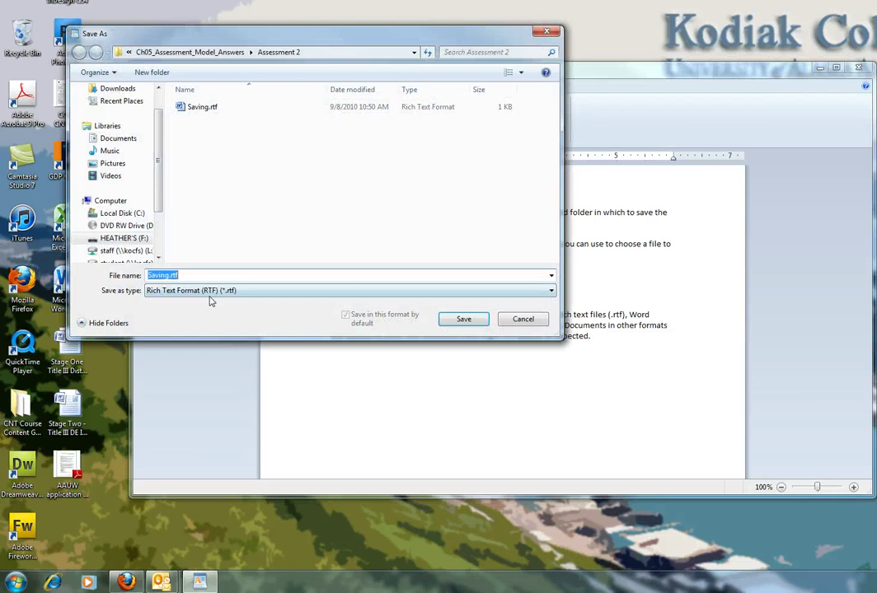
pyautogui.moveTo(249, 41); pyautogui.dragTo(332, 41)
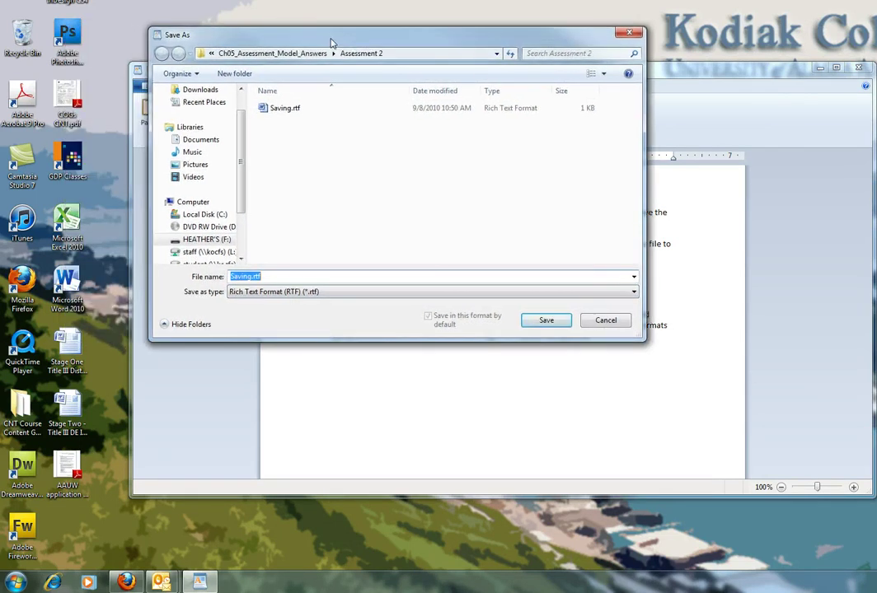